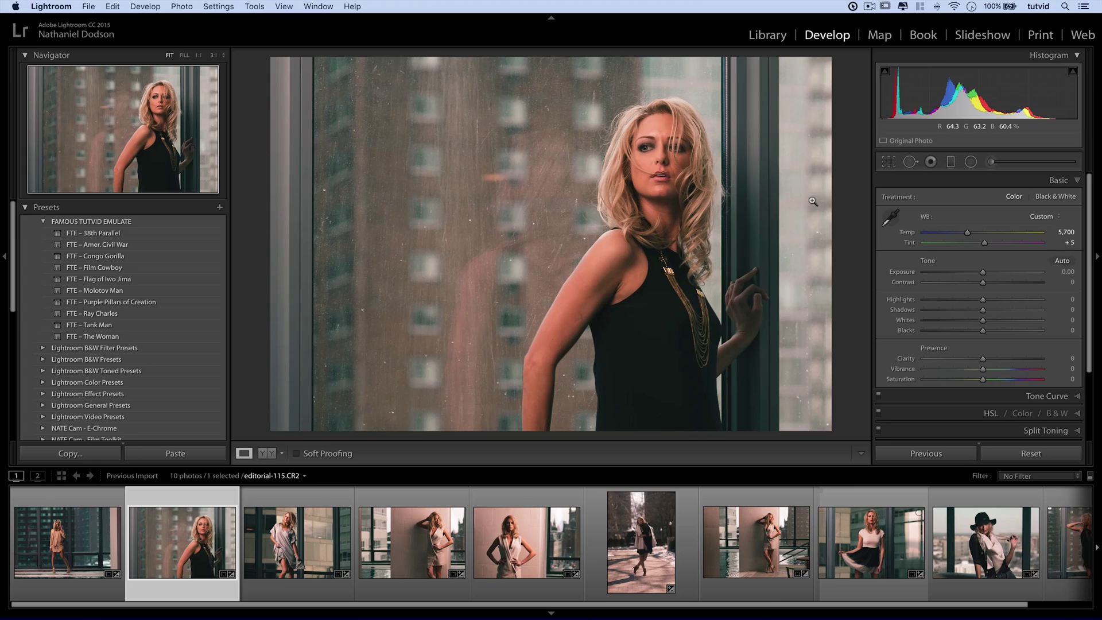
- Collapse the Basic panel on editorial-115.CR2 so only the Develop section headers remain
key("super+1")
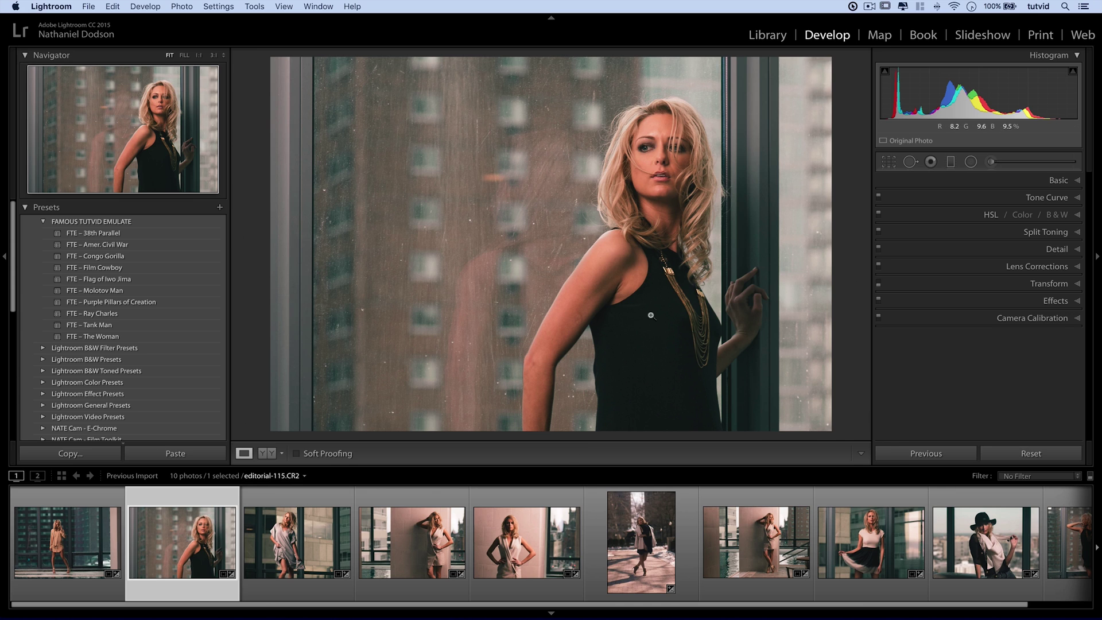
left_click(62, 535)
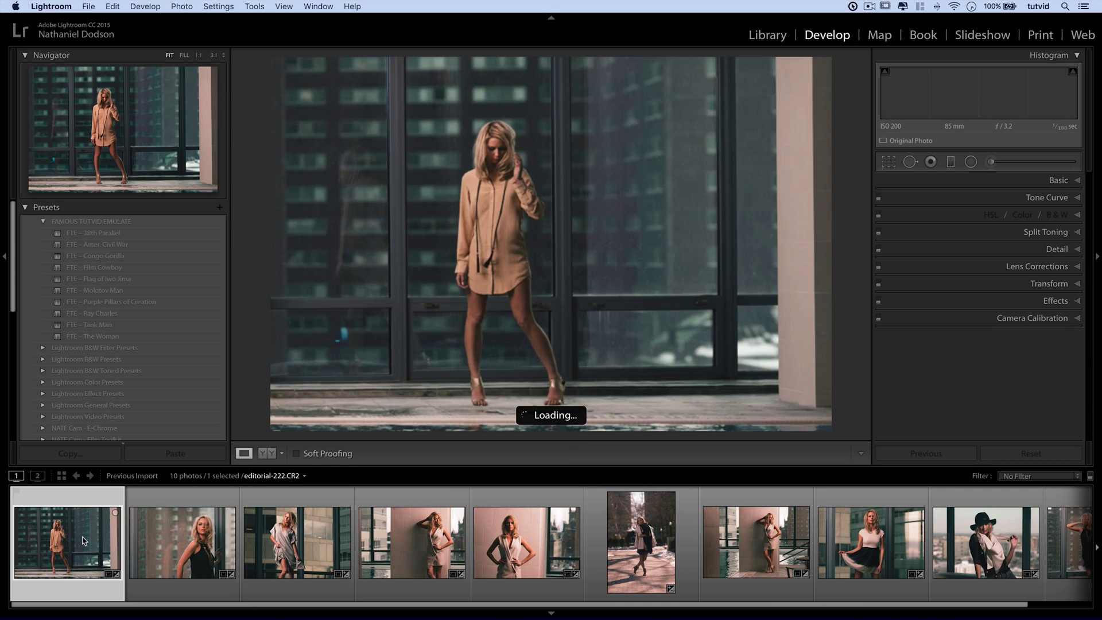
left_click(200, 547)
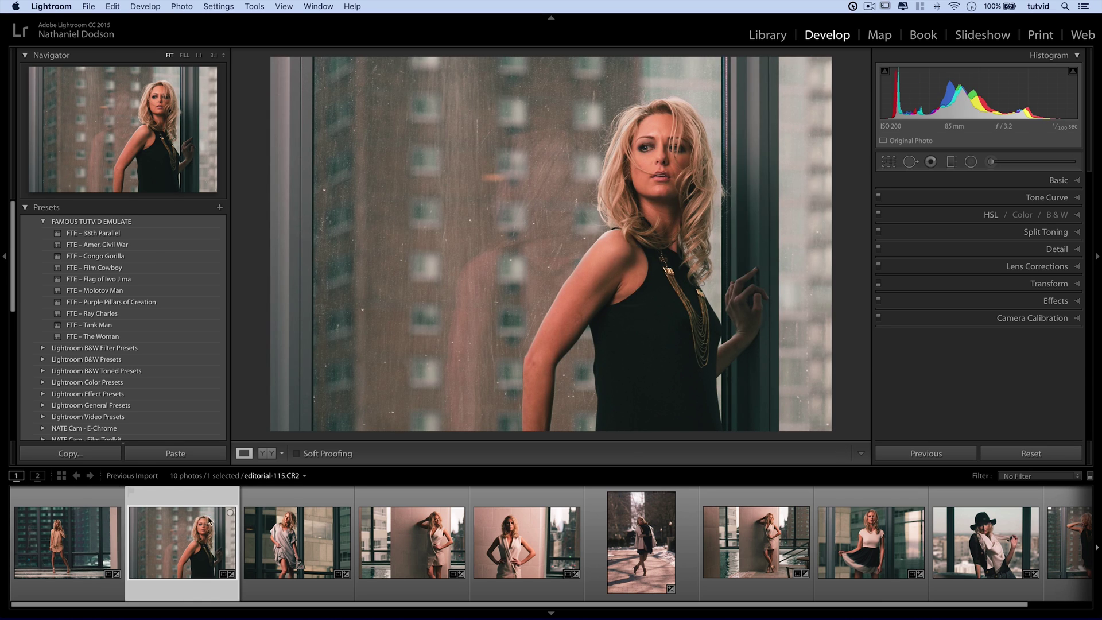
left_click(826, 545)
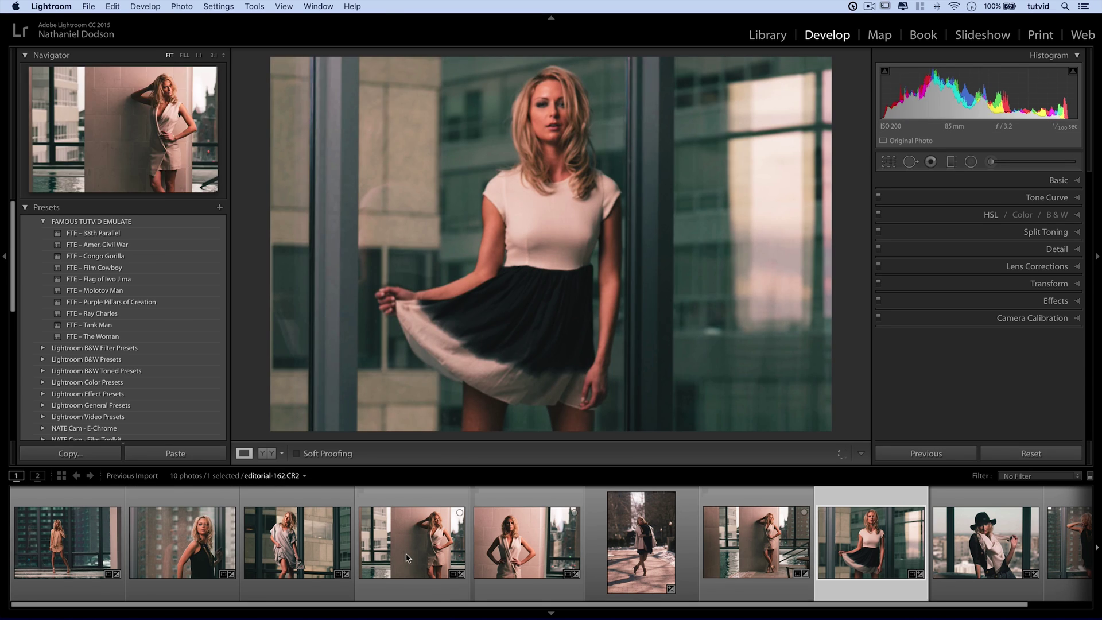
left_click(407, 557)
left_click(287, 529)
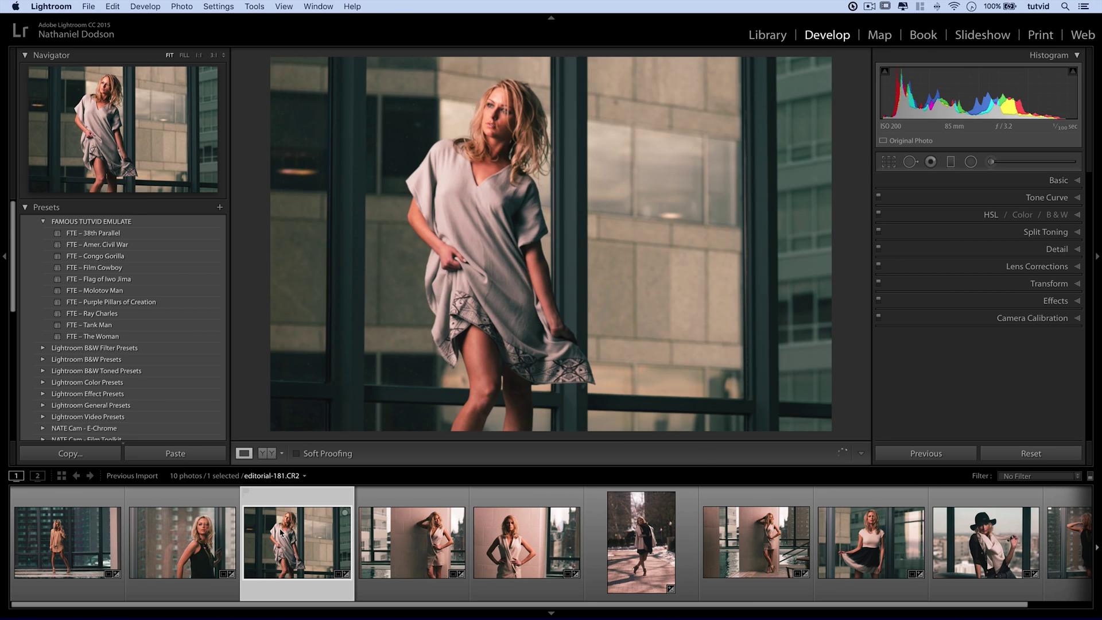
left_click(870, 549)
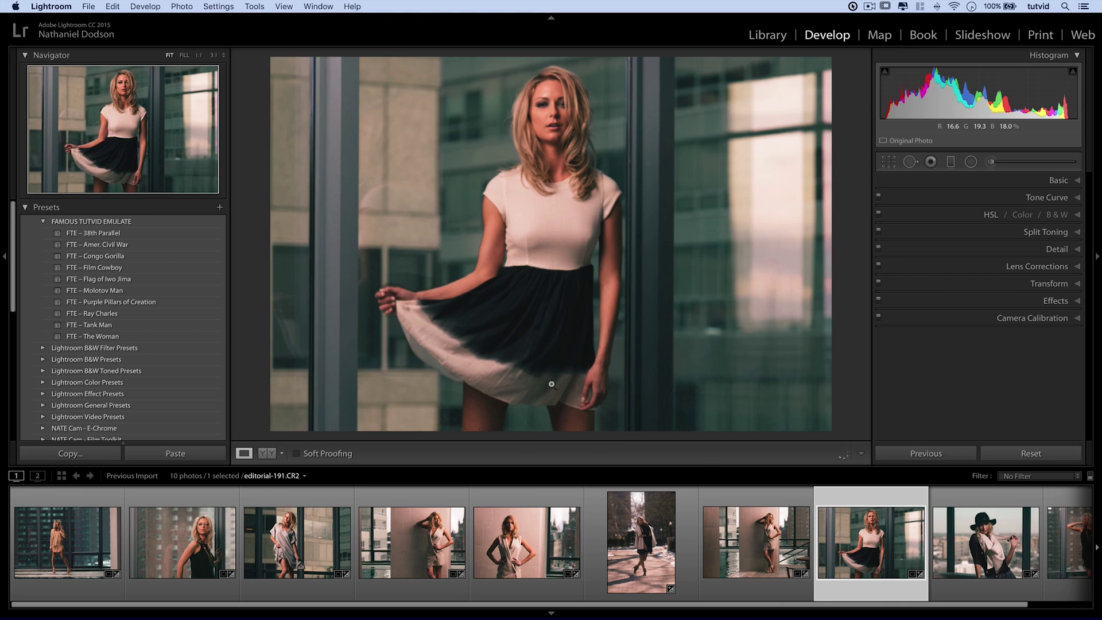
left_click(228, 560)
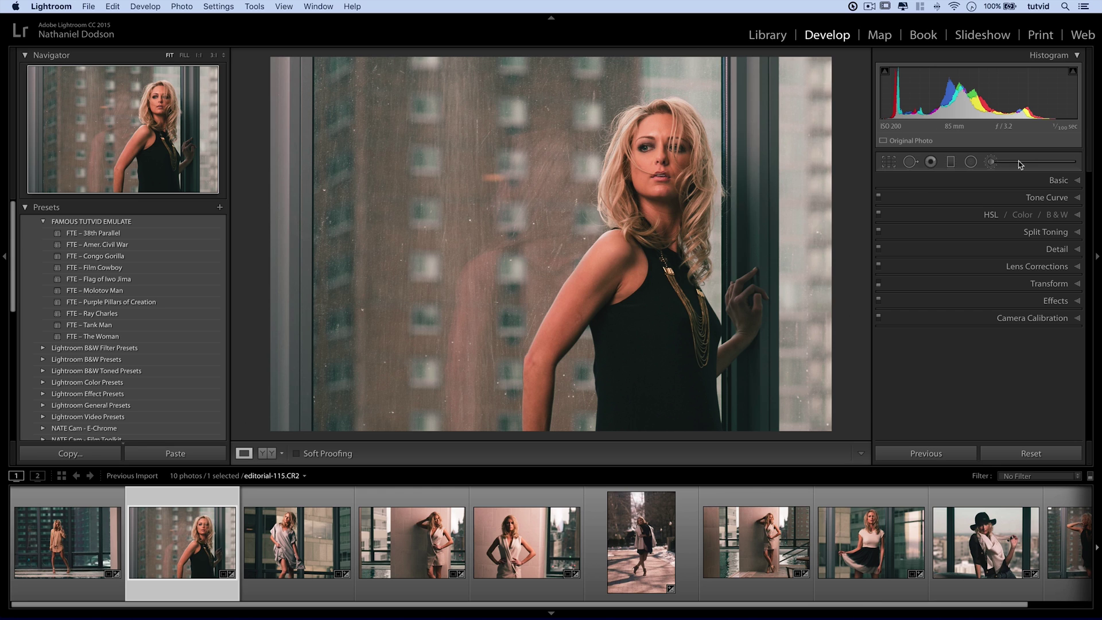
- Bring up the Adjustment Brush settings with K for a new Temp 100 mask
key("k")
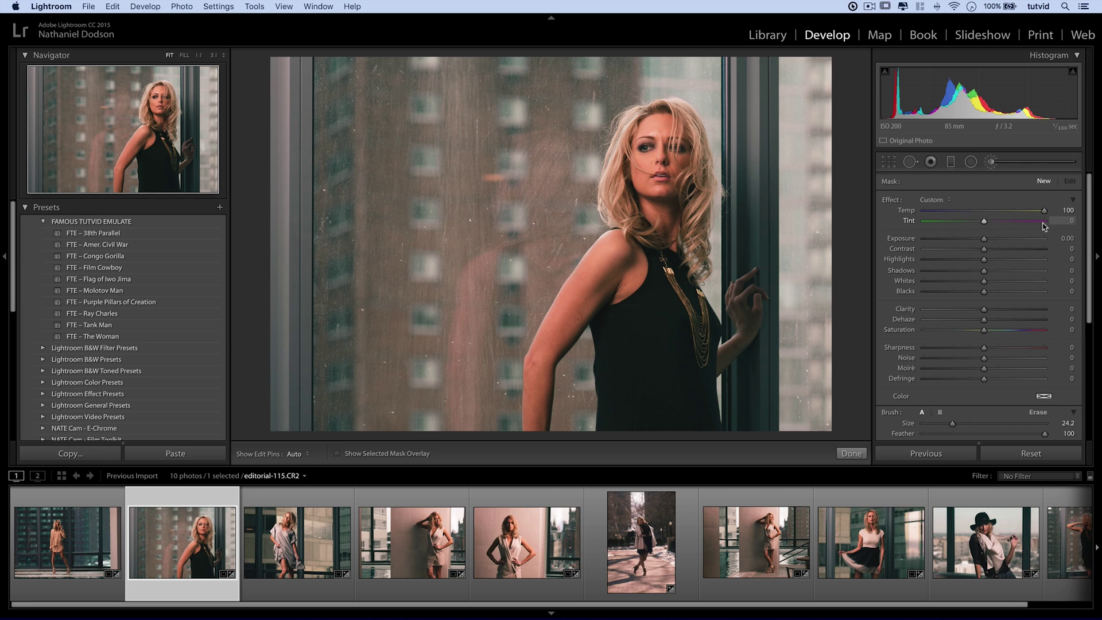
- Set the brush to Exposure 1.00, Contrast -100, Highlights 0, Shadows 50 and Blacks 30
left_click(1065, 238)
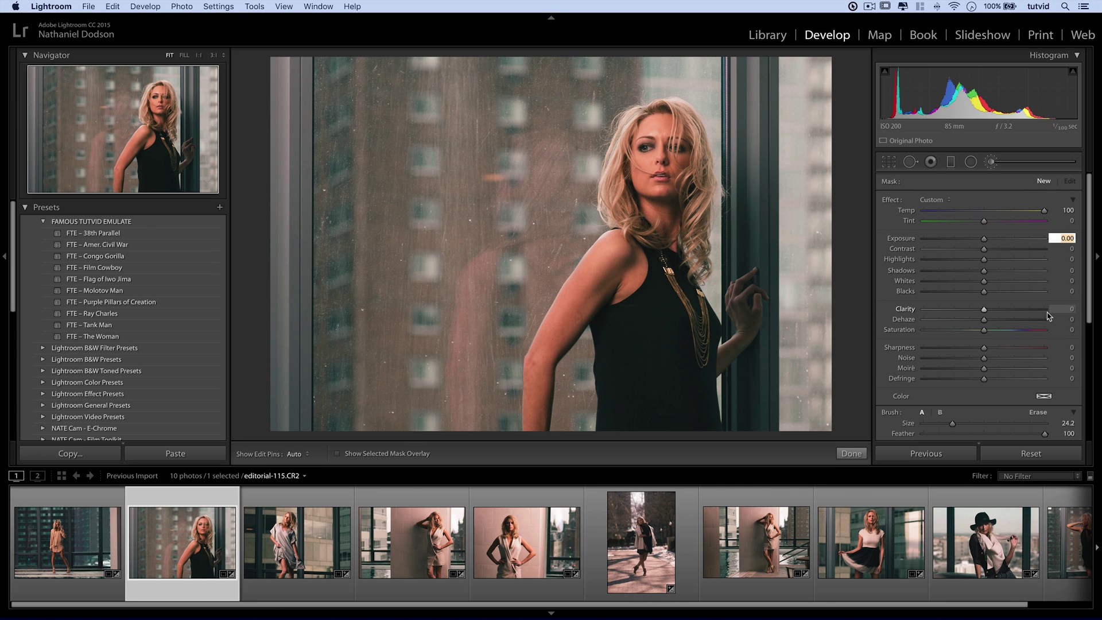
key("Tab")
type("-100")
key("Tab")
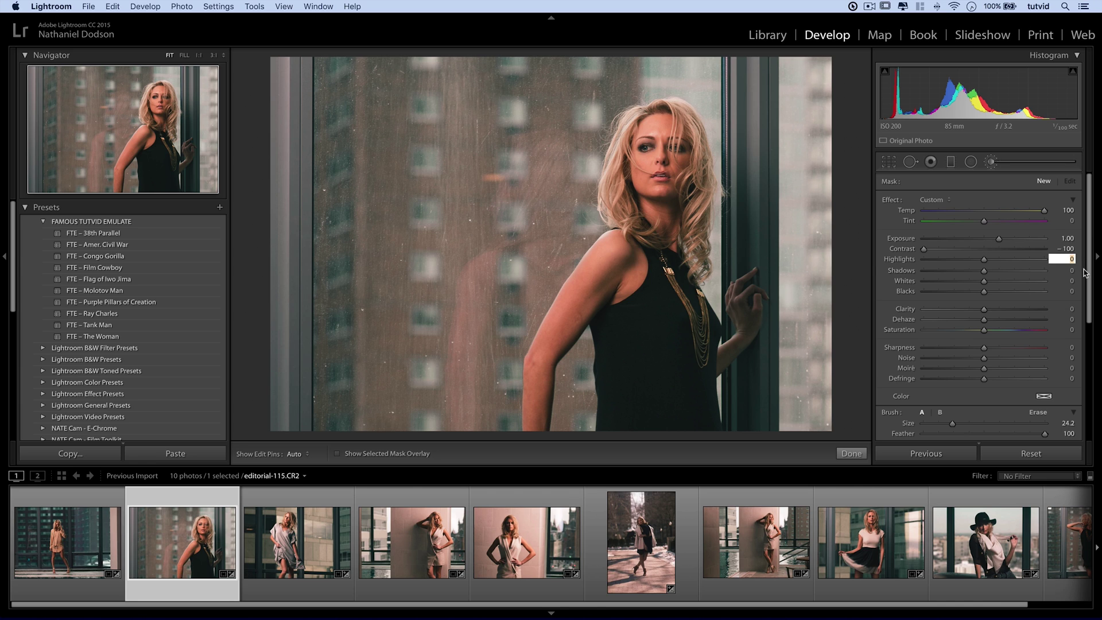
key("Tab")
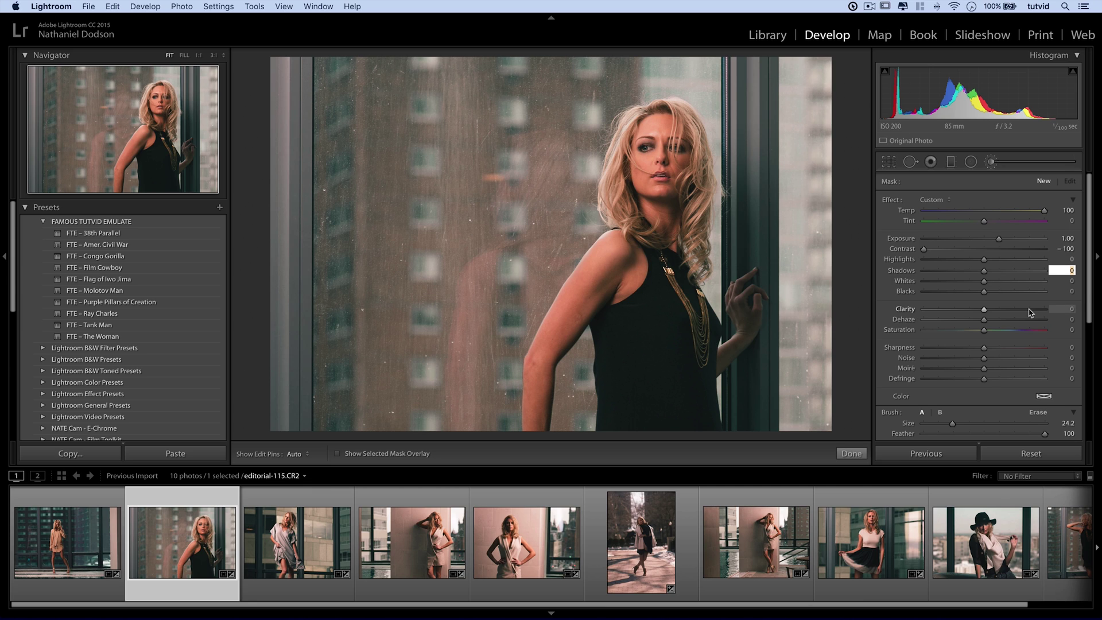
key("Tab")
key("Tab")
type("20")
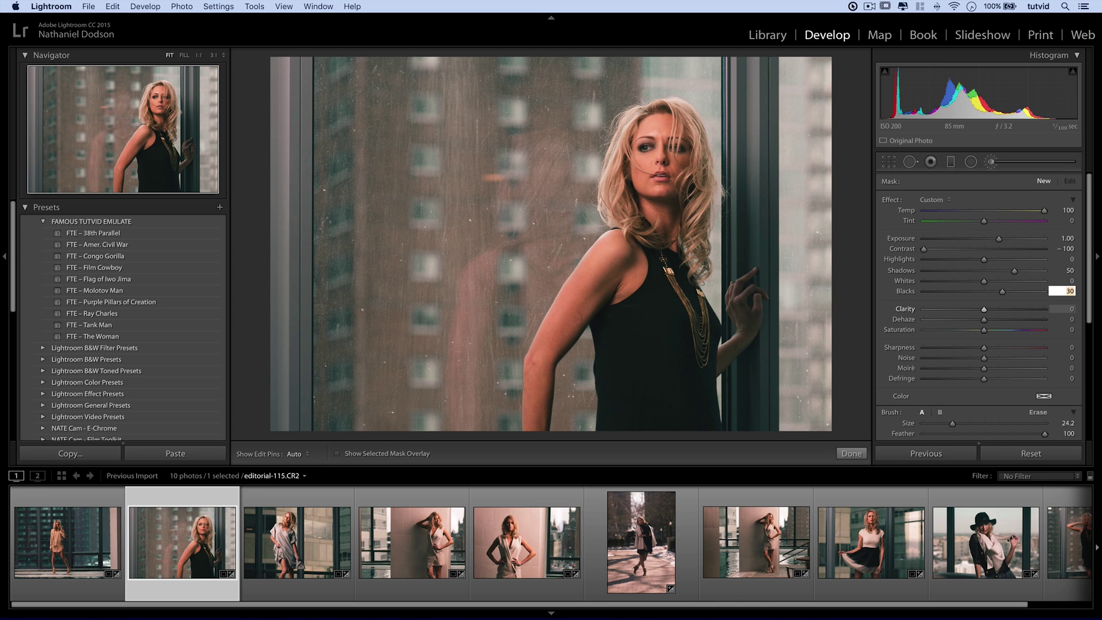
key("Tab")
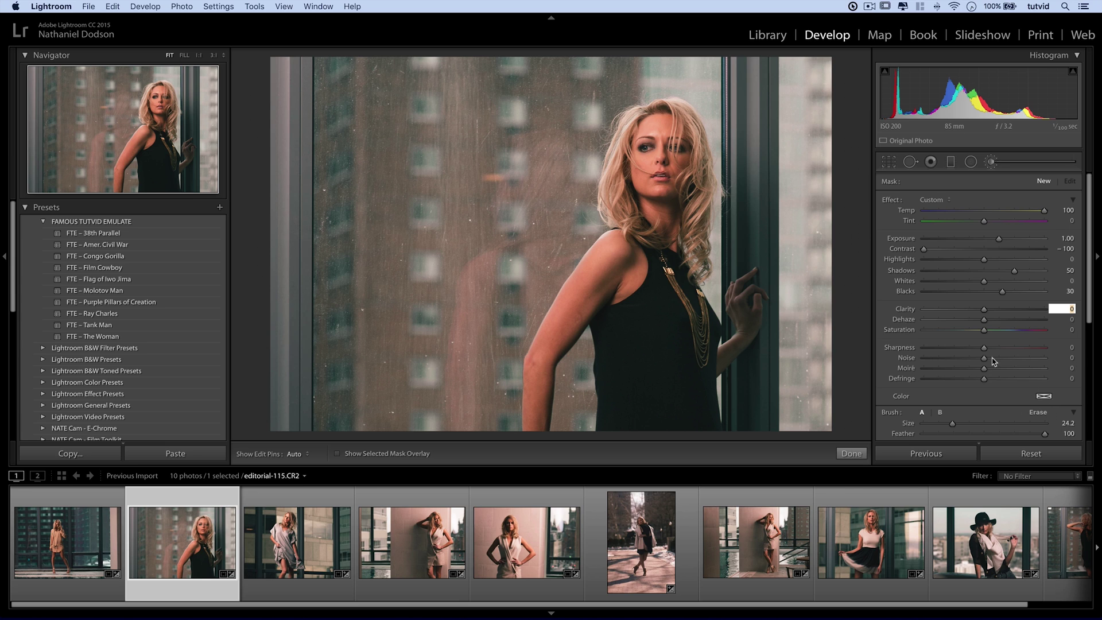
scroll(1025, 339, "down", 1)
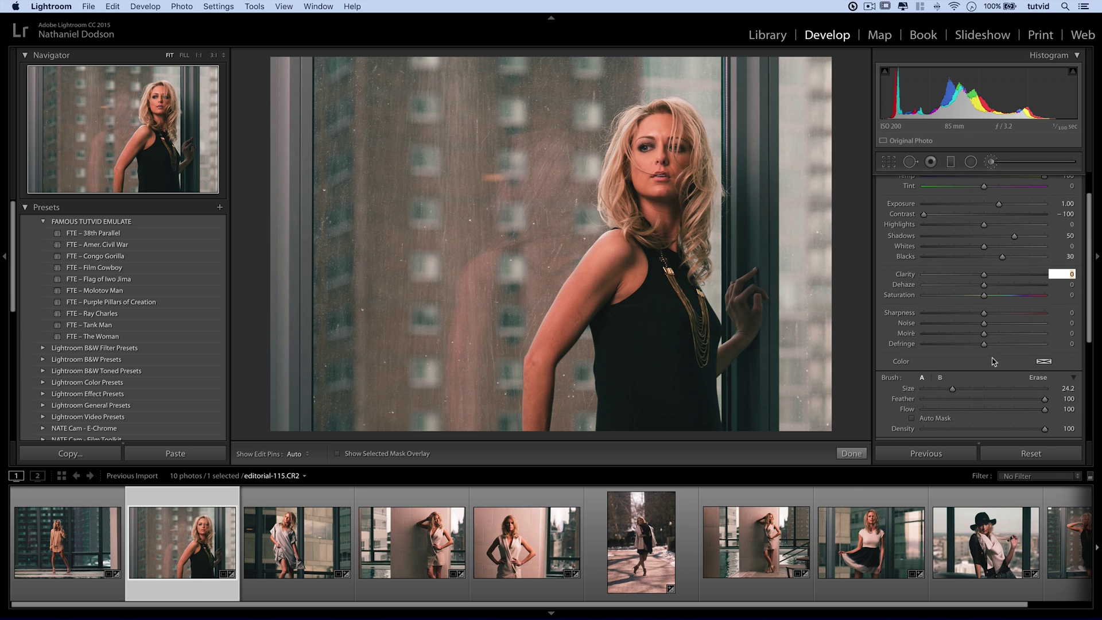
- Give the brush a pale orange color tint, hue about 34 and saturation 53
left_click(1044, 363)
left_click(829, 368)
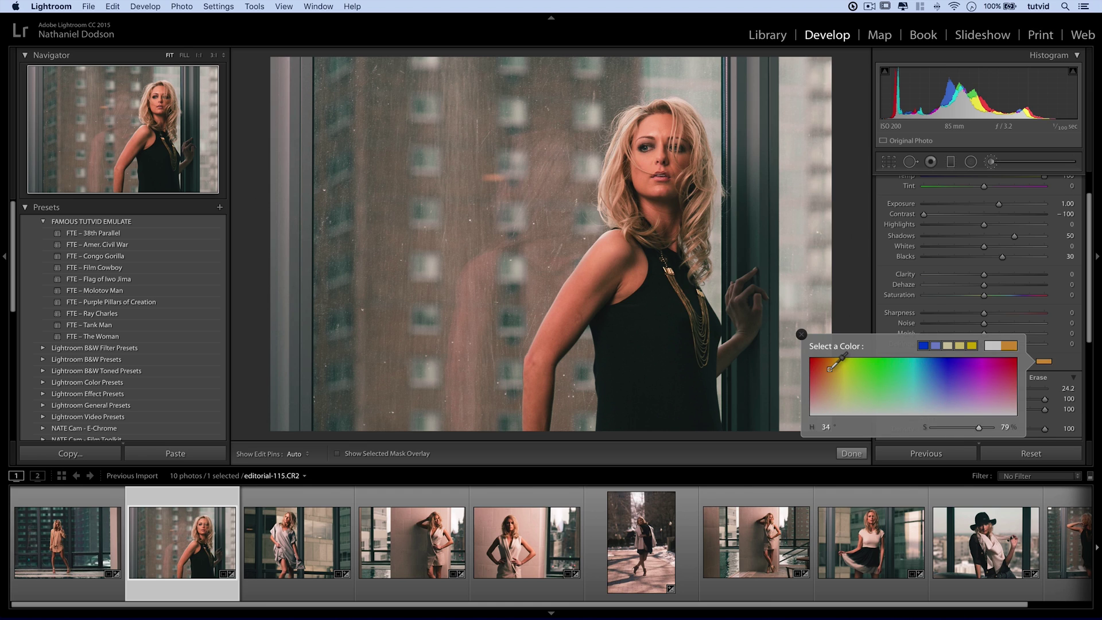
left_click_drag(830, 368, 830, 371)
left_click(963, 424)
left_click(802, 335)
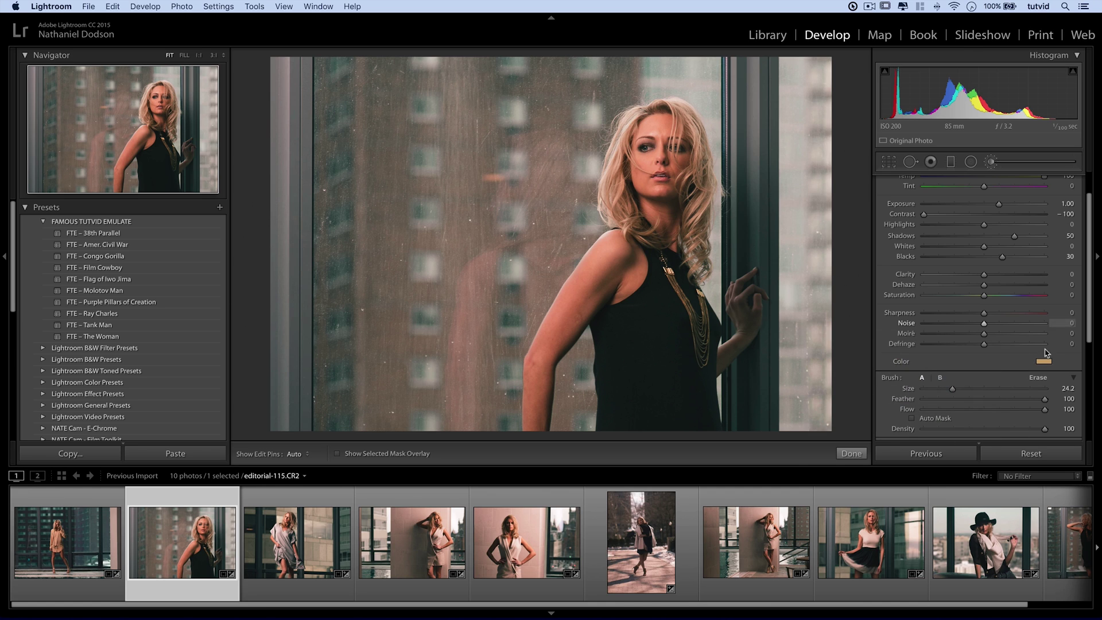
scroll(964, 357, "down", 2)
scroll(967, 353, "down", 1)
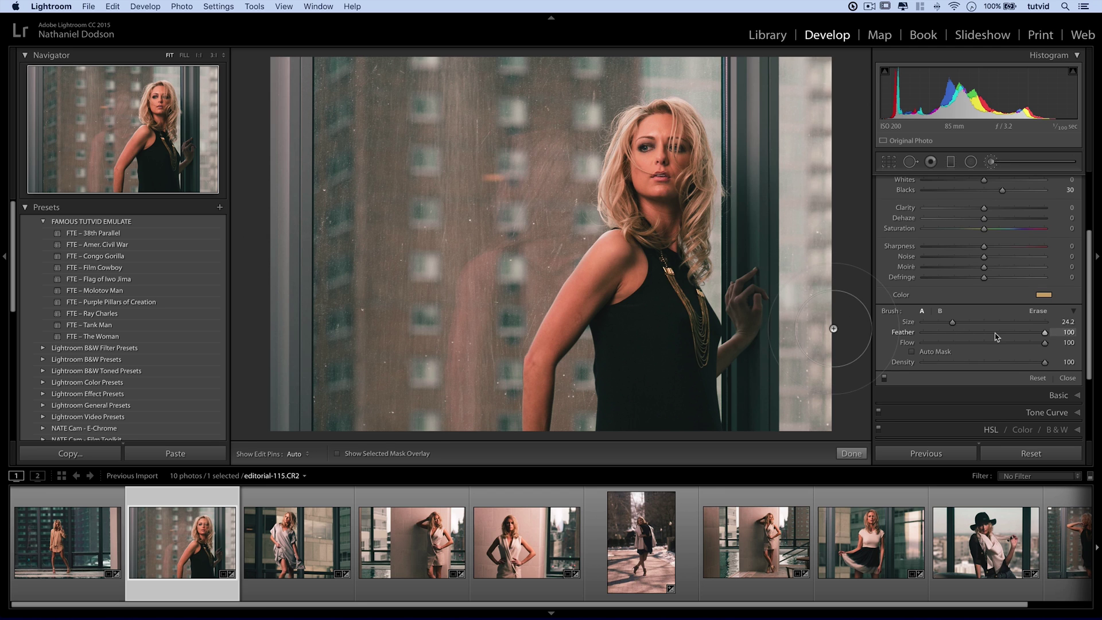
- Enlarge the brush to about 80 and paint warm light along the right window edge
left_click_drag(952, 323, 1021, 328)
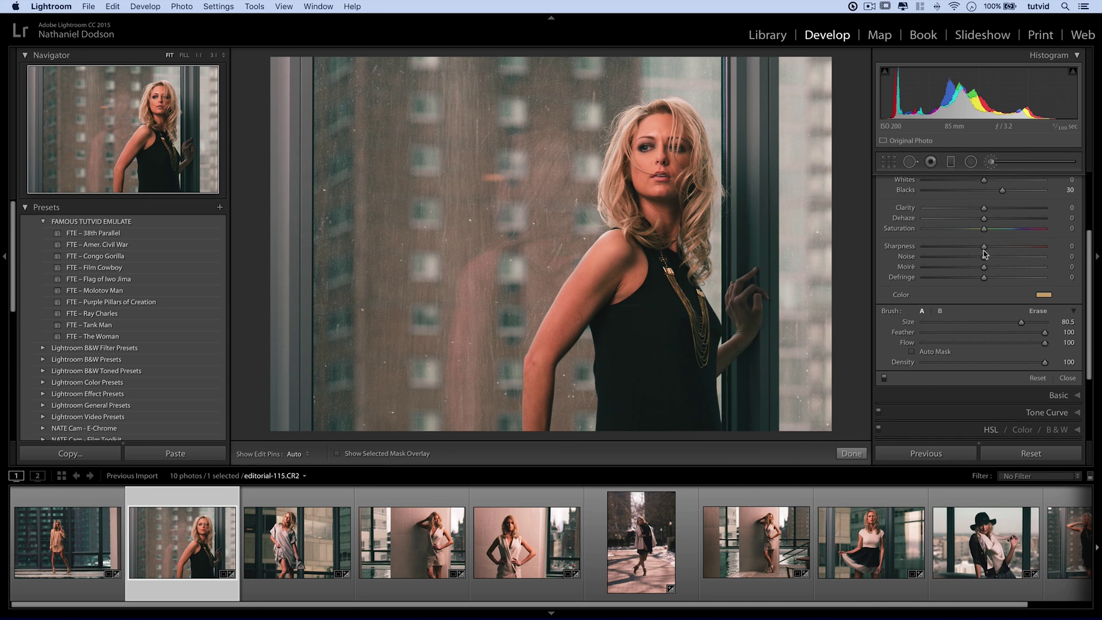
scroll(983, 253, "up", 4)
key("h")
mouse_move(796, 64)
left_mouse_down()
mouse_move(824, 71)
mouse_move(812, 115)
left_mouse_up()
key("h")
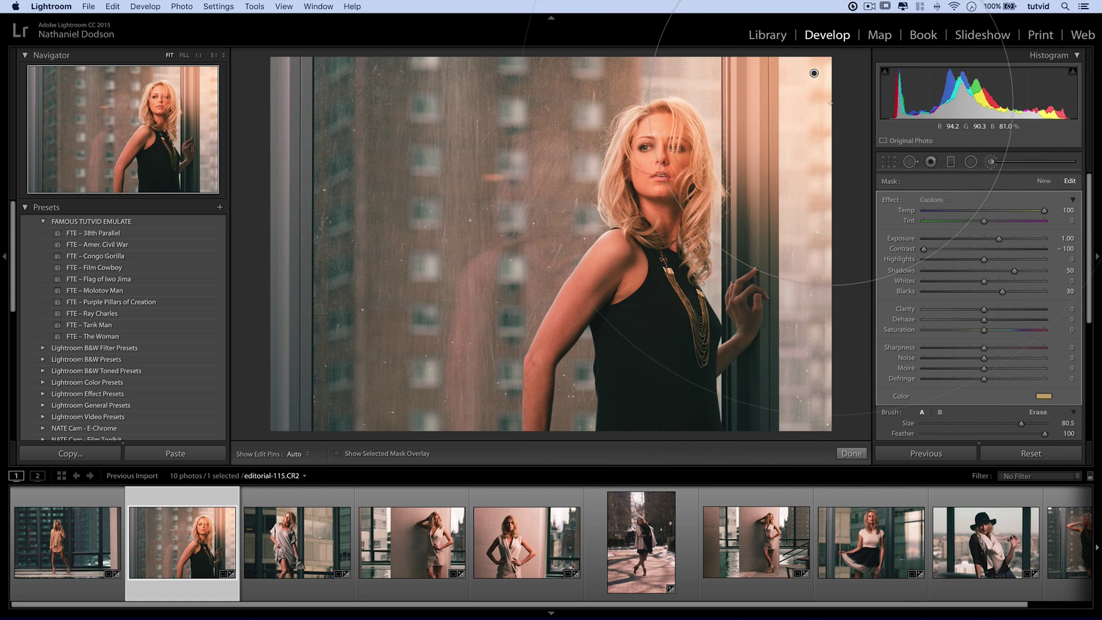
- Add a warm dab near the face and lower the mask's Blacks to -52
left_click(827, 75)
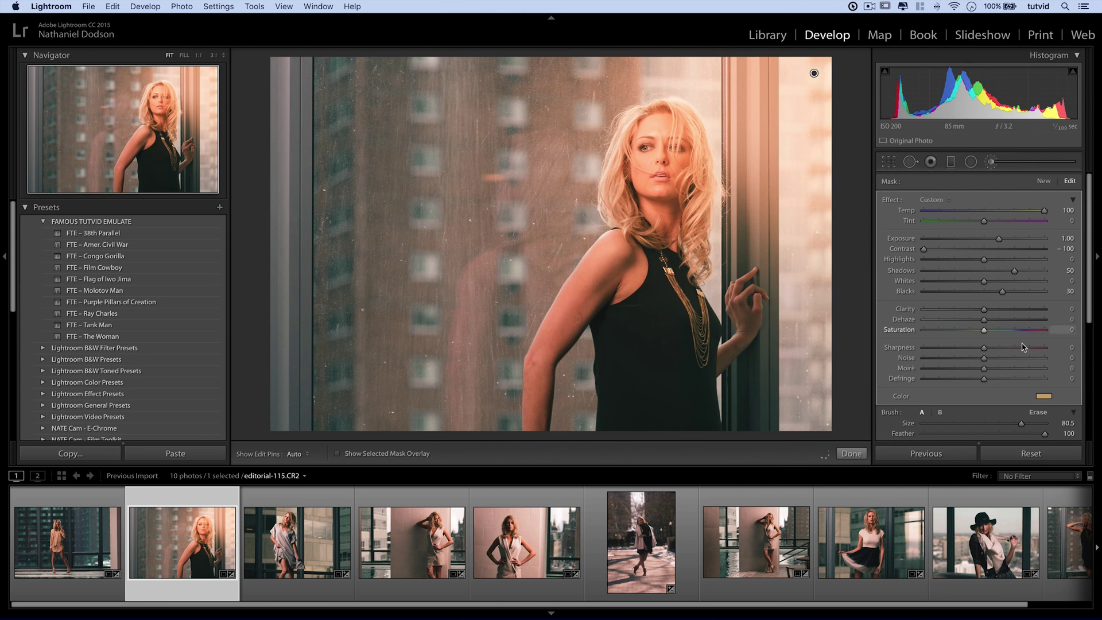
left_click_drag(987, 299, 967, 294)
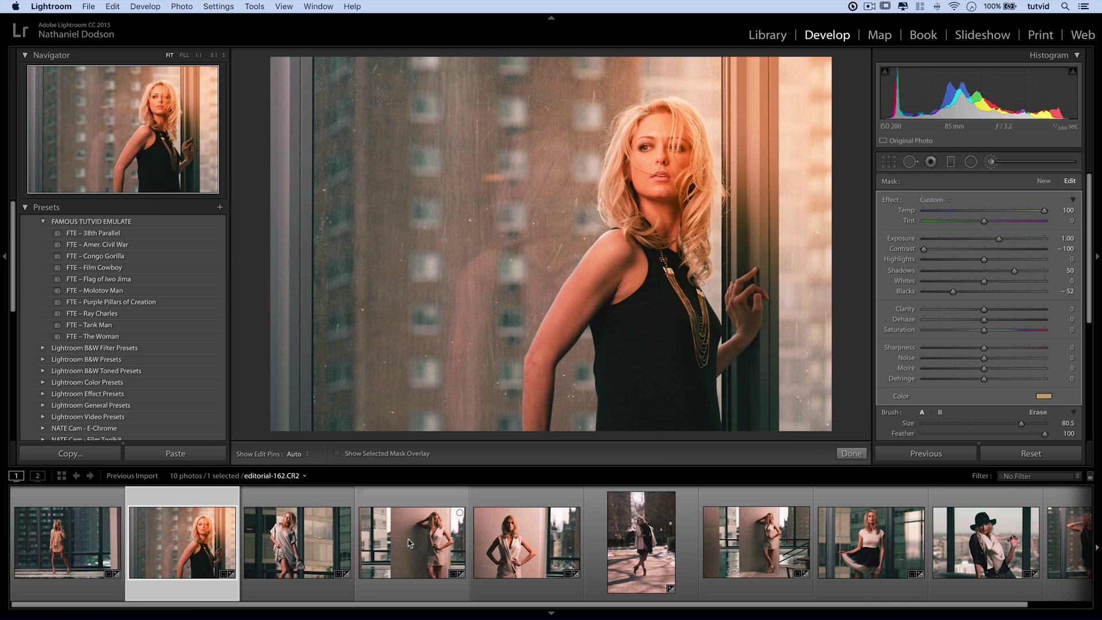
- On editorial-191, paint a warm glow over the upper left and deepen its Blacks to -40
left_click(875, 571)
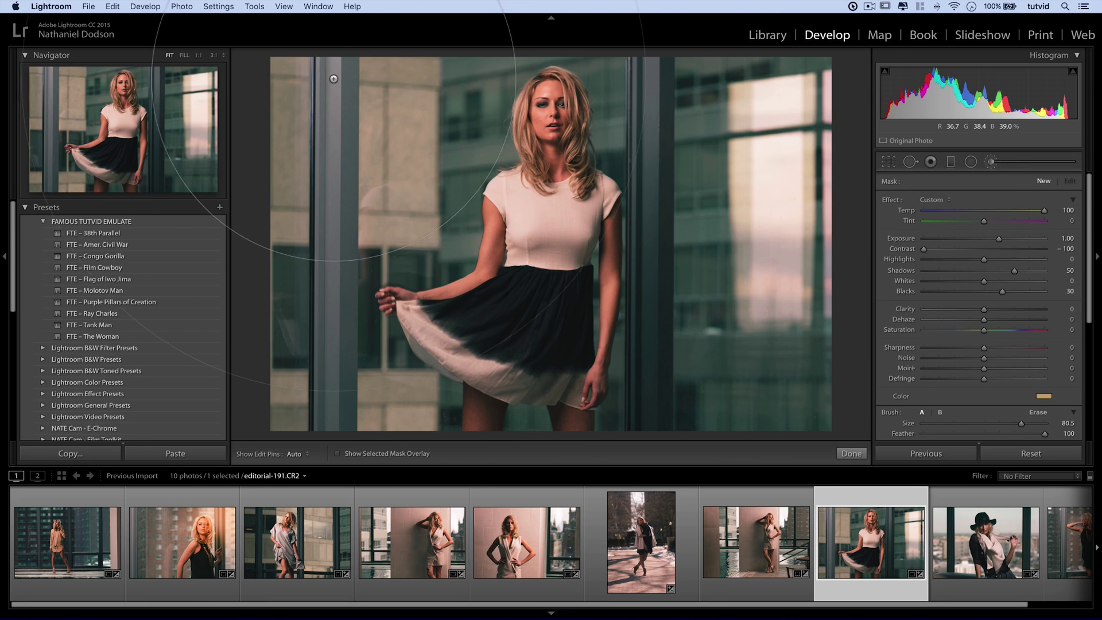
left_click_drag(311, 70, 437, 137)
key("h")
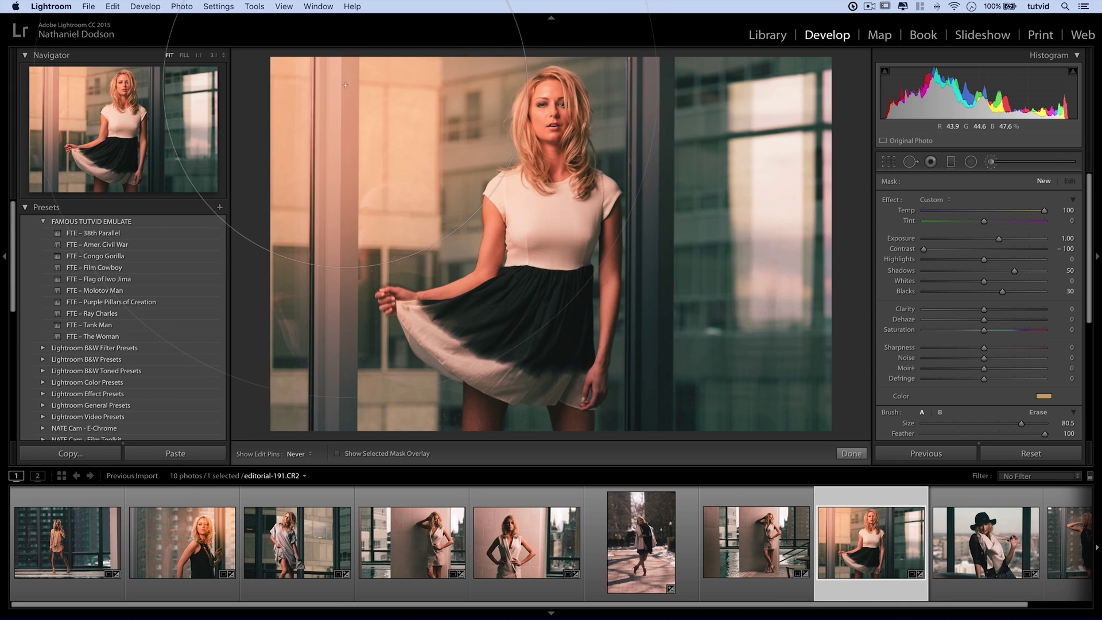
key("h")
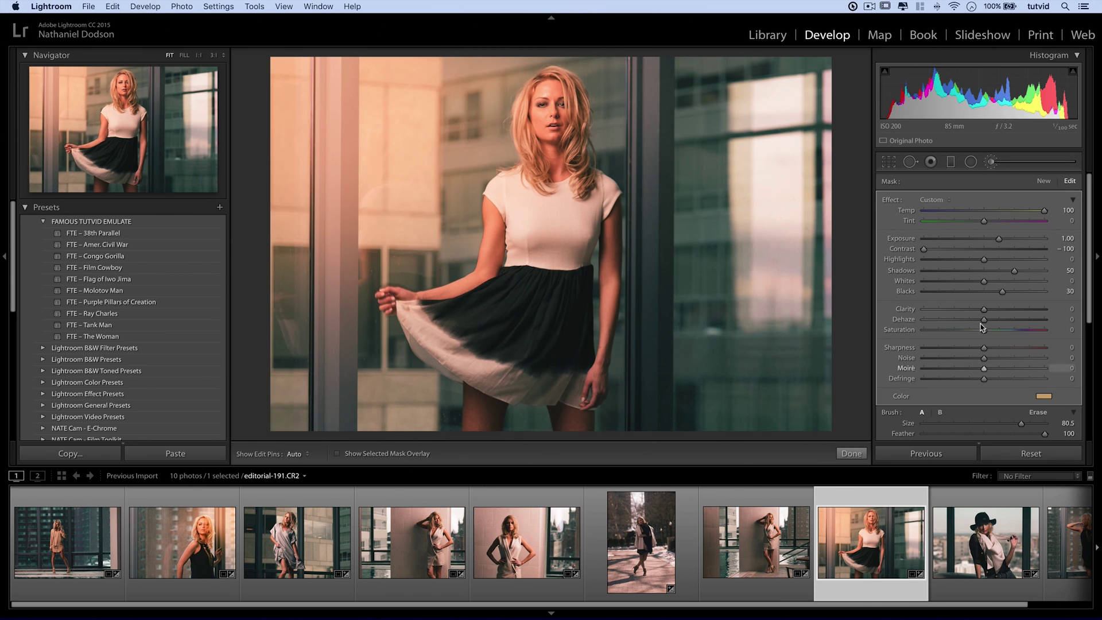
left_click_drag(969, 290, 966, 293)
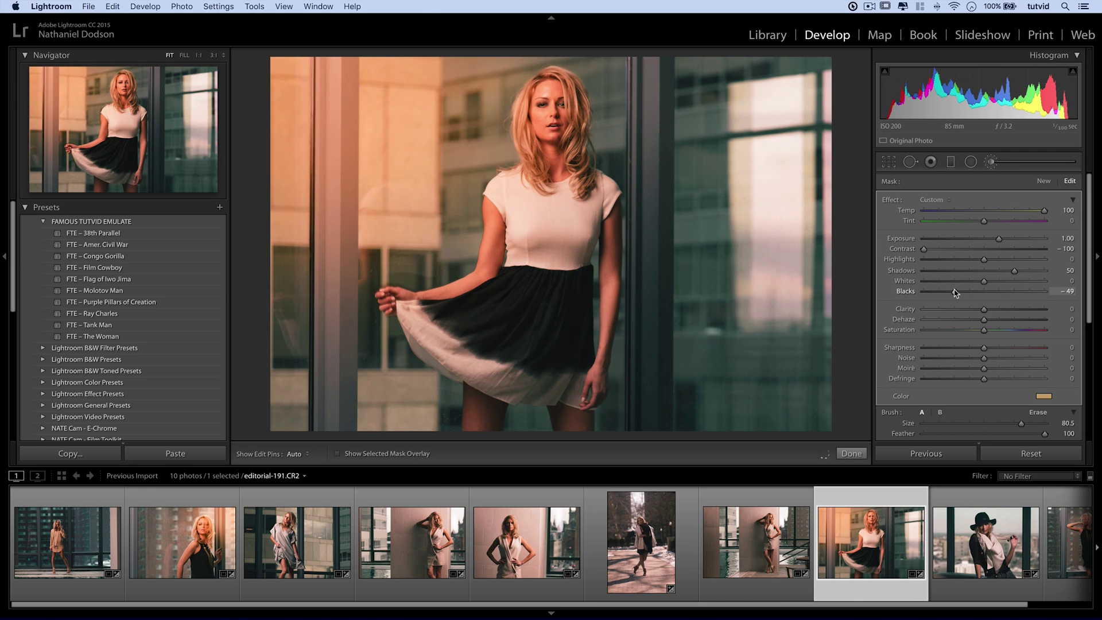
left_click_drag(574, 93, 554, 115)
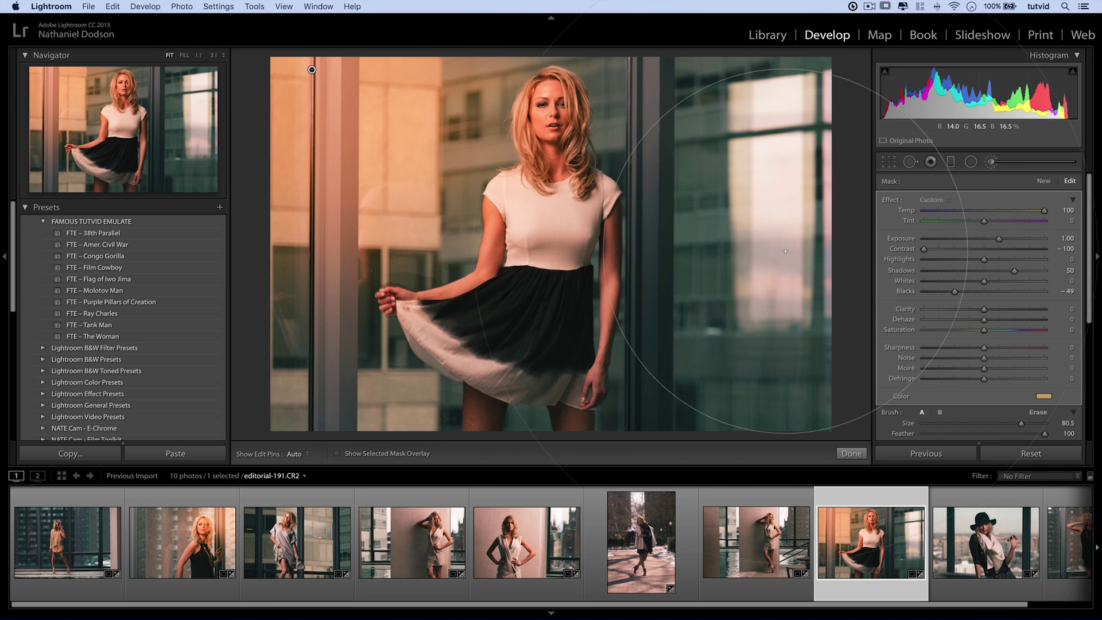
- Add a second warm brush patch on the upper left, then close the brush settings
left_click(1044, 181)
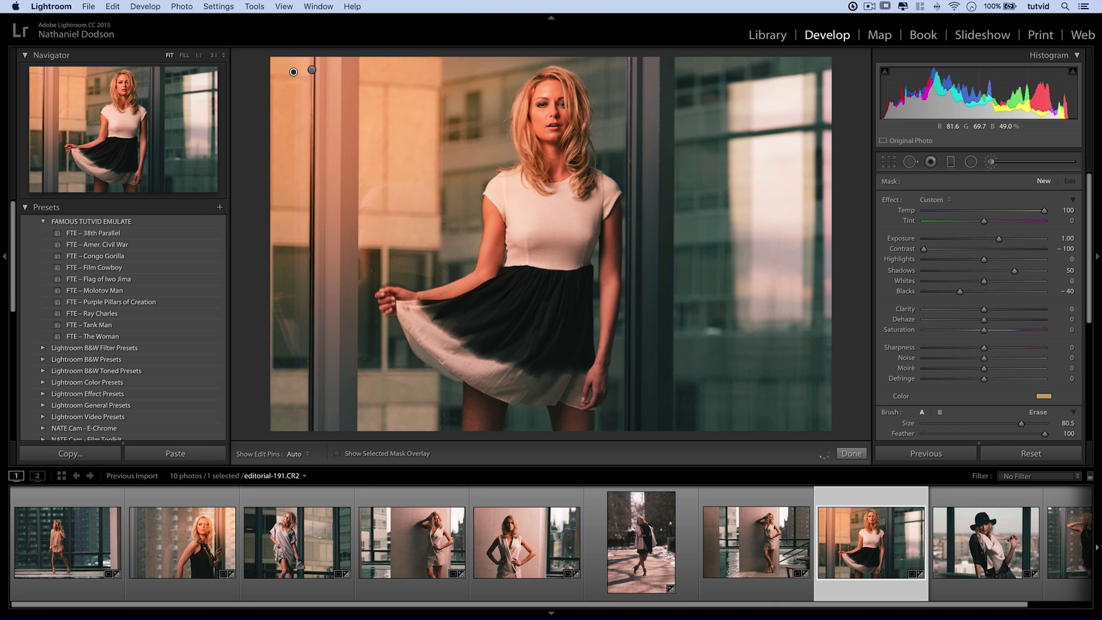
left_click(300, 93)
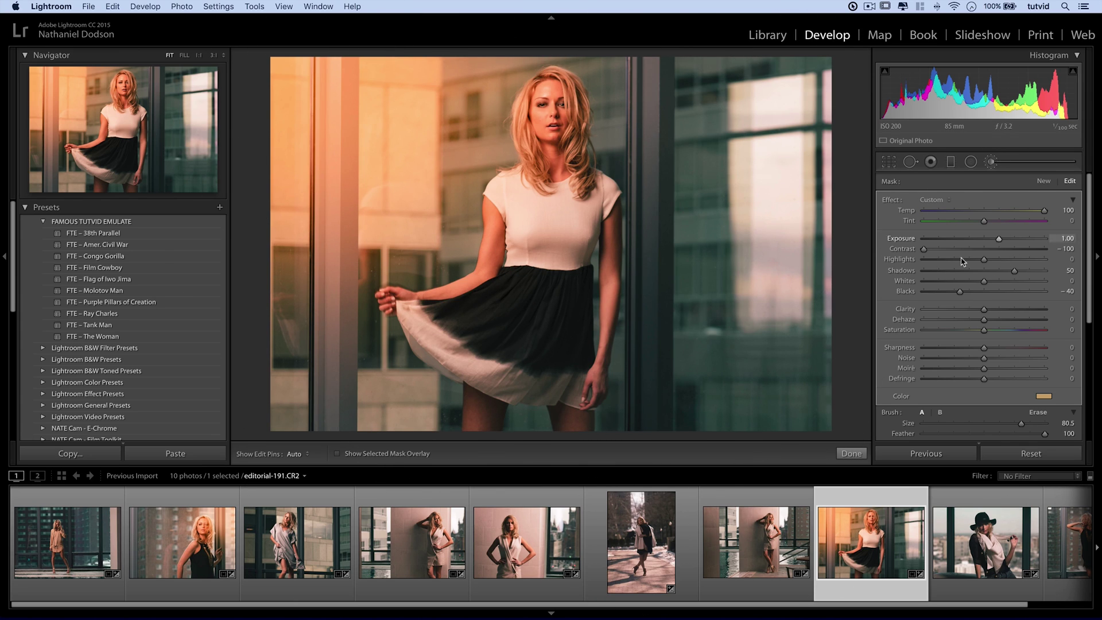
key("k")
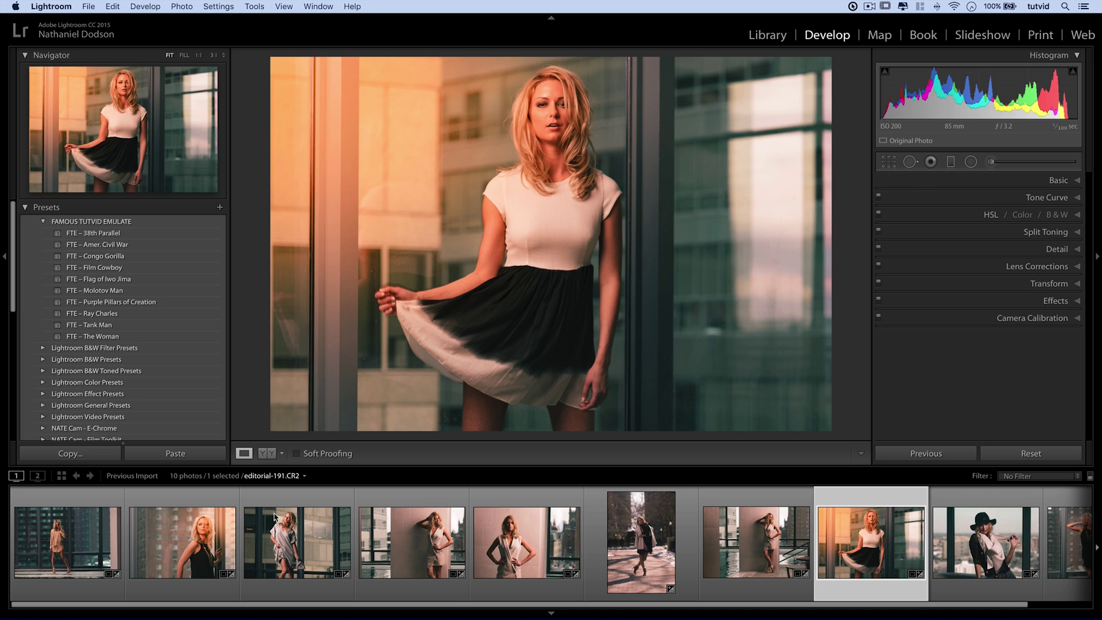
- Back on editorial-115, tone the upper-right warm mask down to Temp 70 and Exposure 0.46
left_click(182, 542)
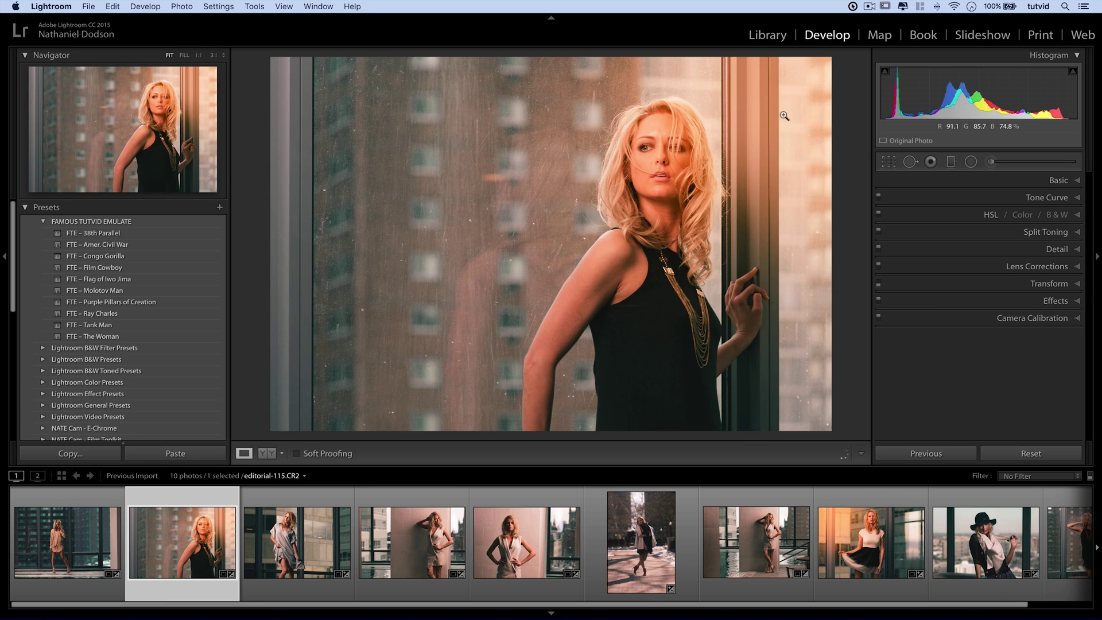
left_click(990, 161)
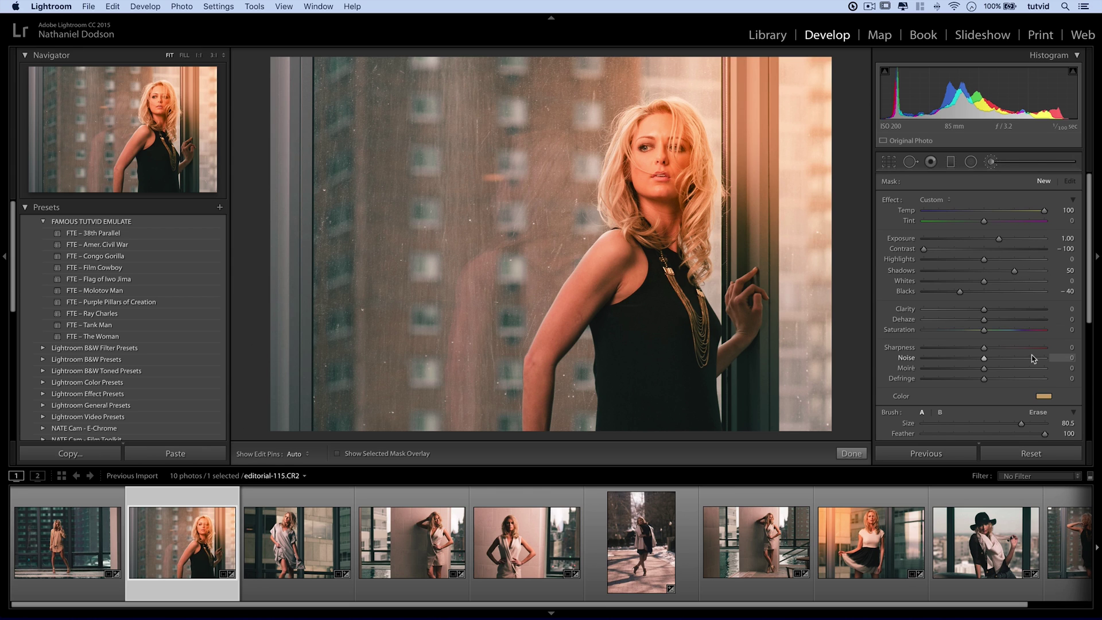
scroll(1045, 406, "down", 2)
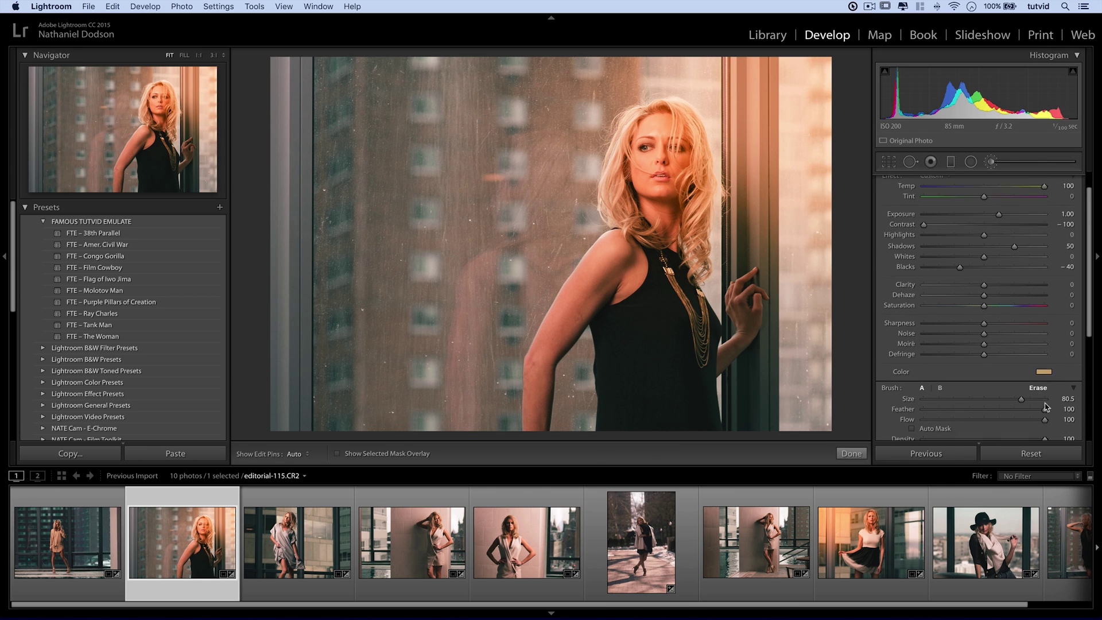
scroll(1046, 406, "up", 2)
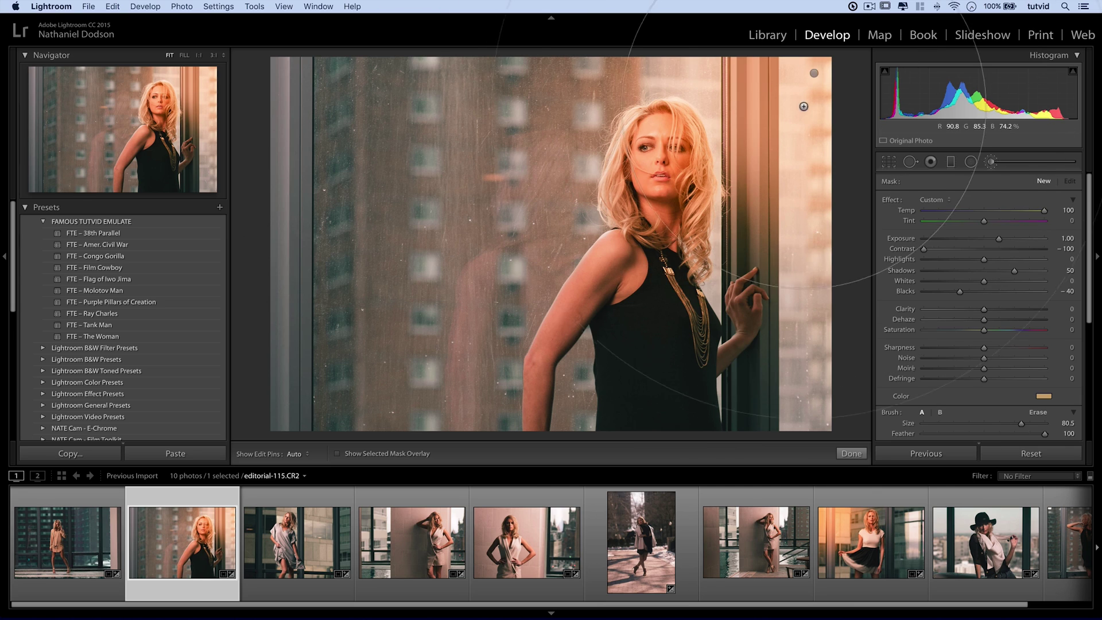
left_click(813, 74)
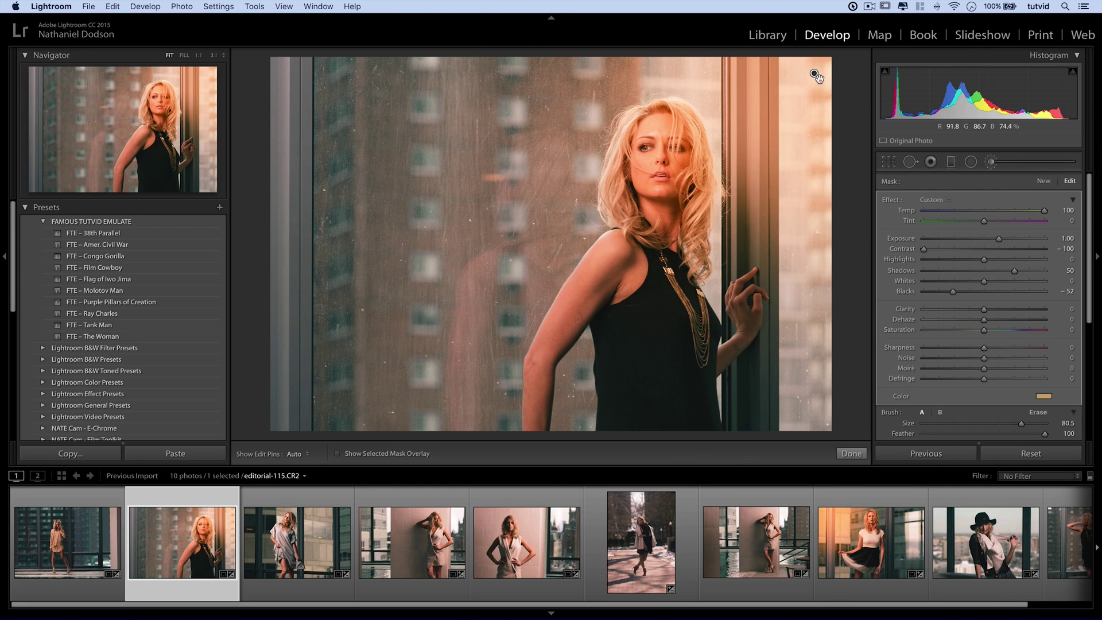
left_click(1027, 211)
left_click(991, 238)
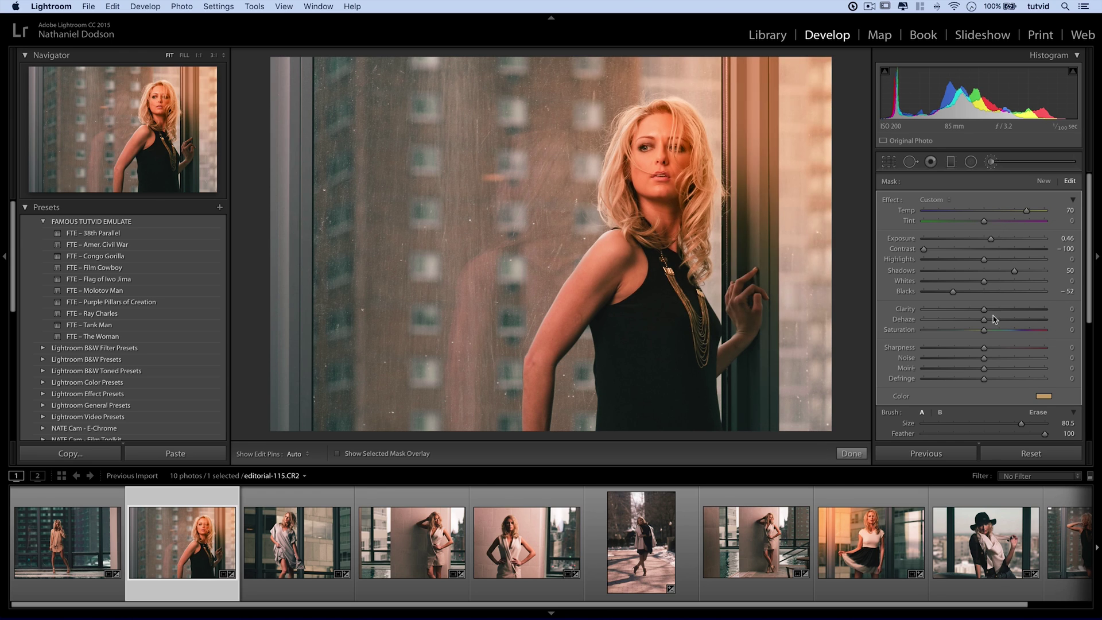